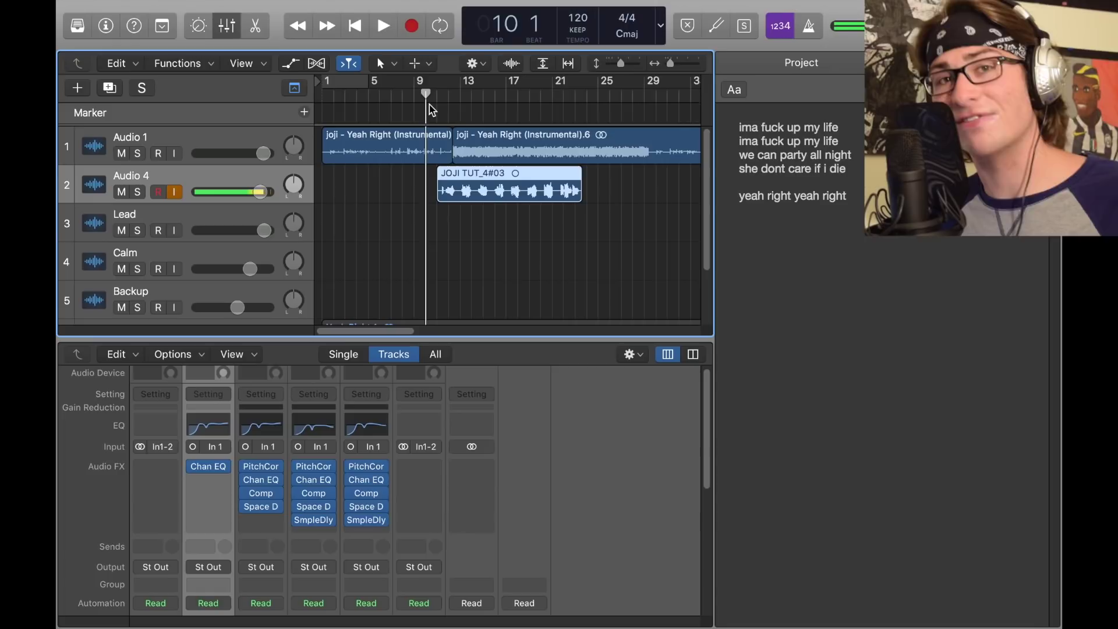
Step: Move the JOJI TUT_4#03 take onto the Lead track
{"action": "left_click_drag", "start_coordinate": [454, 178], "coordinate": [455, 217]}
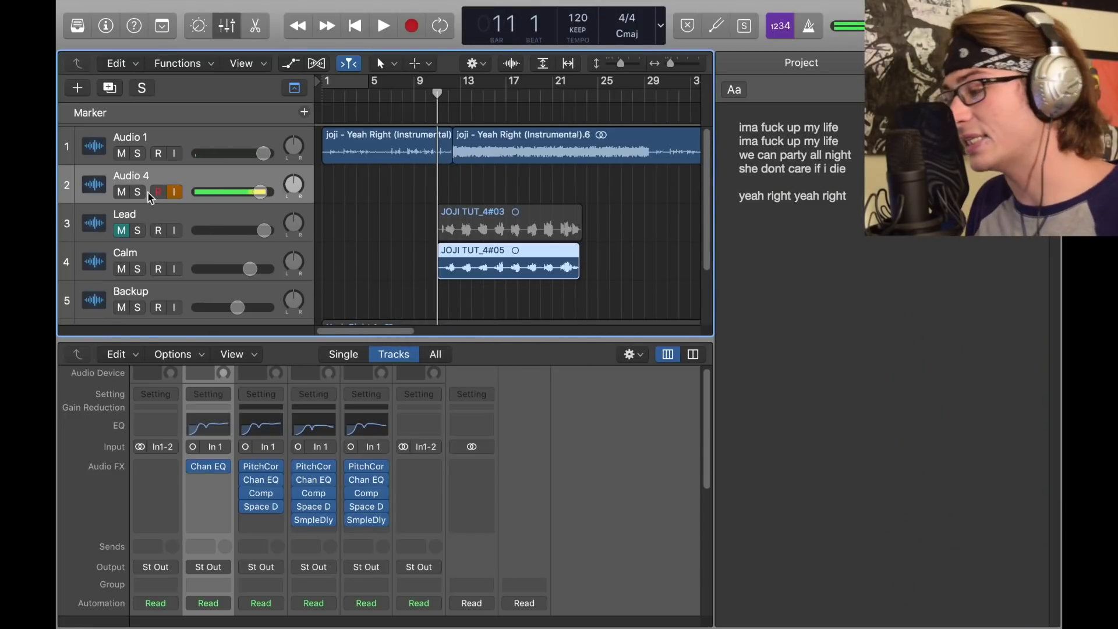
Step: Move the playhead back to bar 10 for the third take
{"action": "left_click_drag", "start_coordinate": [437, 92], "coordinate": [425, 94]}
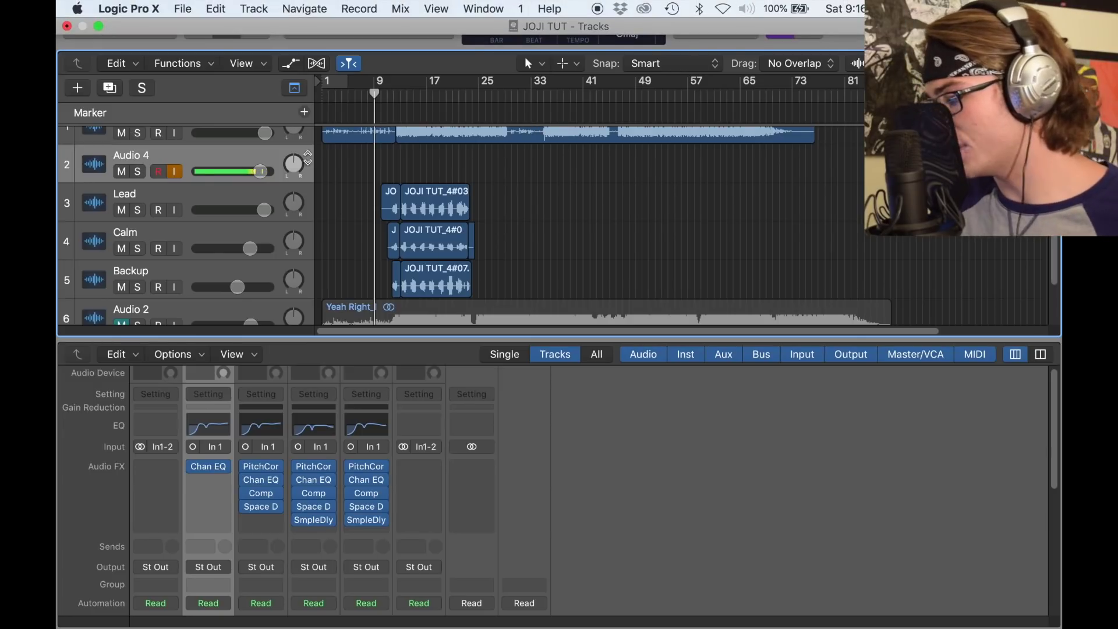
Step: Create Audio 5 and move Lead's Pitch Correction (bypassed) and Channel EQ onto it
{"action": "mouse_move", "coordinate": [290, 3]}
{"action": "key", "text": "super+alt+a"}
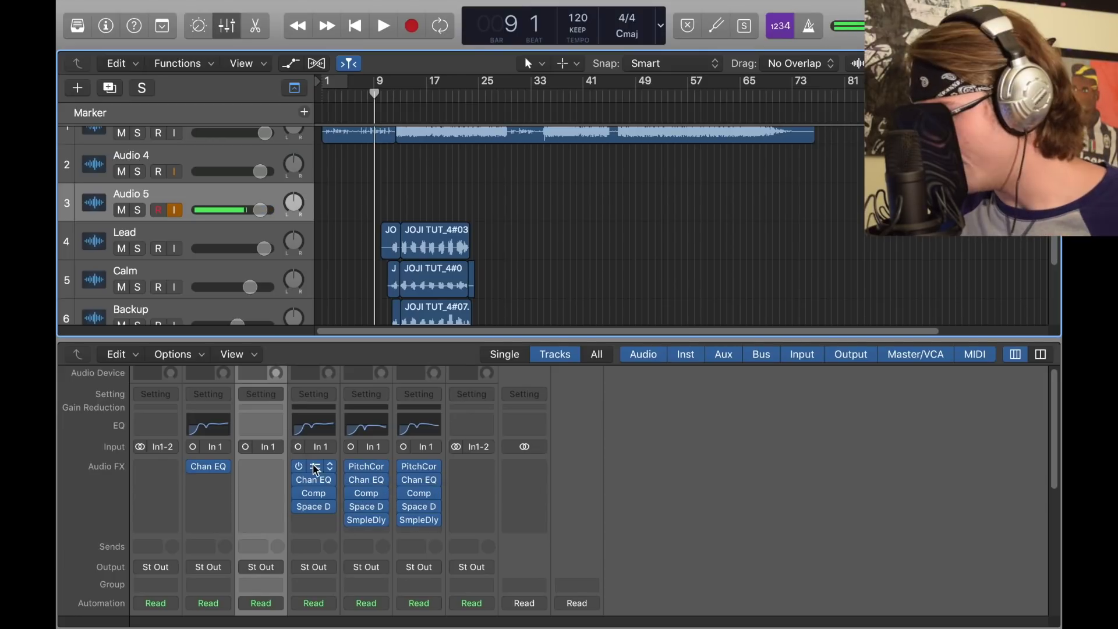
{"action": "left_click_drag", "start_coordinate": [313, 466], "coordinate": [263, 469]}
{"action": "left_click", "coordinate": [264, 468]}
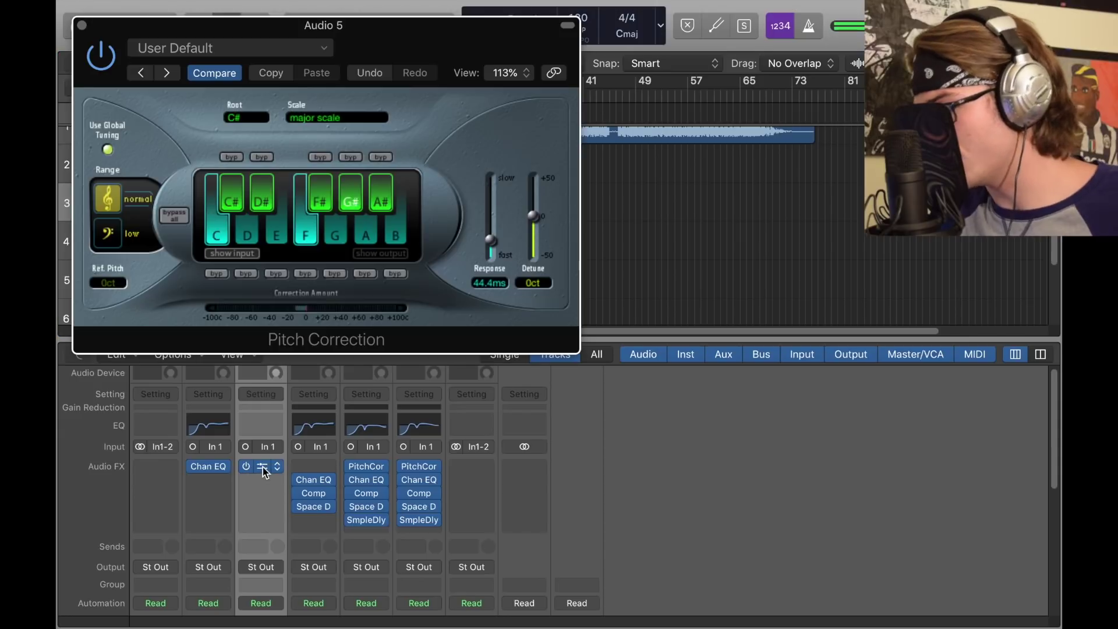
{"action": "left_click", "coordinate": [243, 466]}
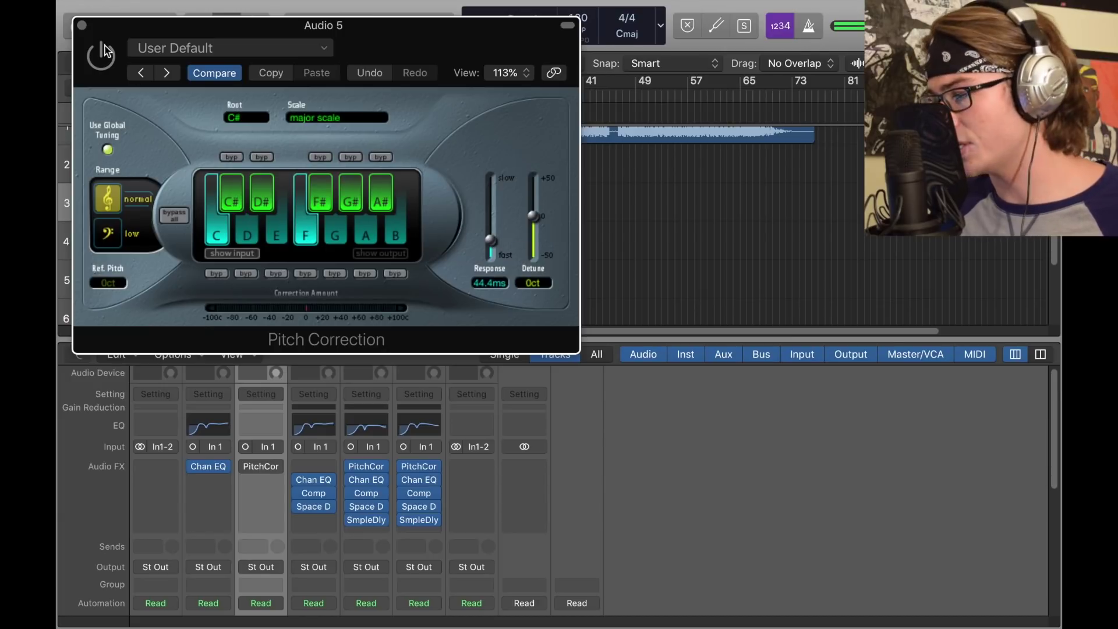
{"action": "left_click_drag", "start_coordinate": [314, 479], "coordinate": [262, 480]}
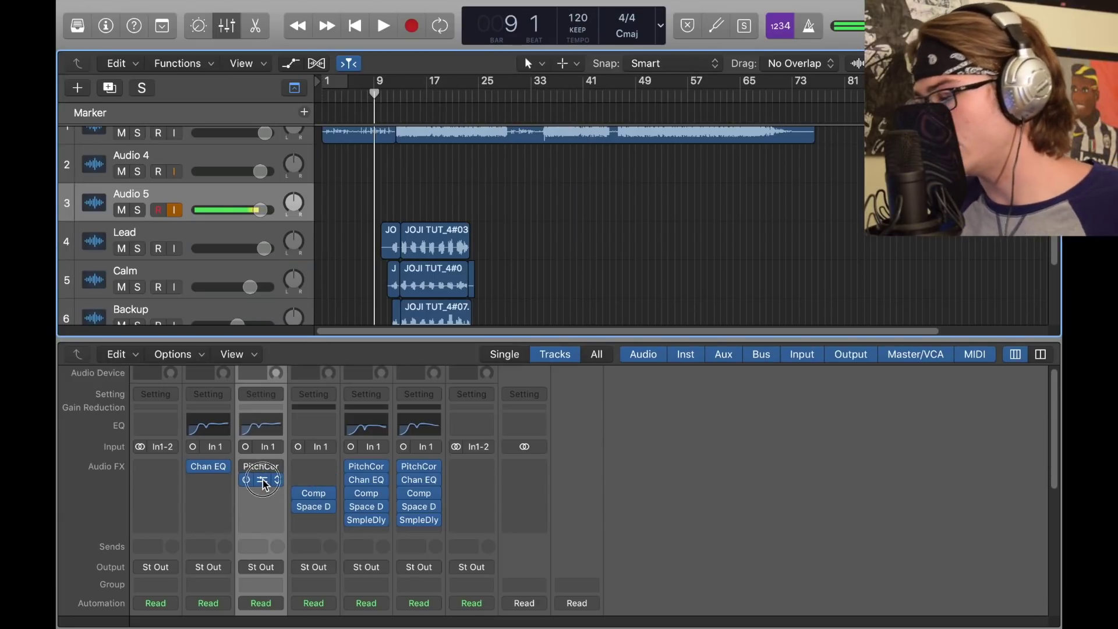
Step: Drag the low-cut band of Audio 5's Channel EQ to 99 Hz
{"action": "left_click", "coordinate": [261, 479]}
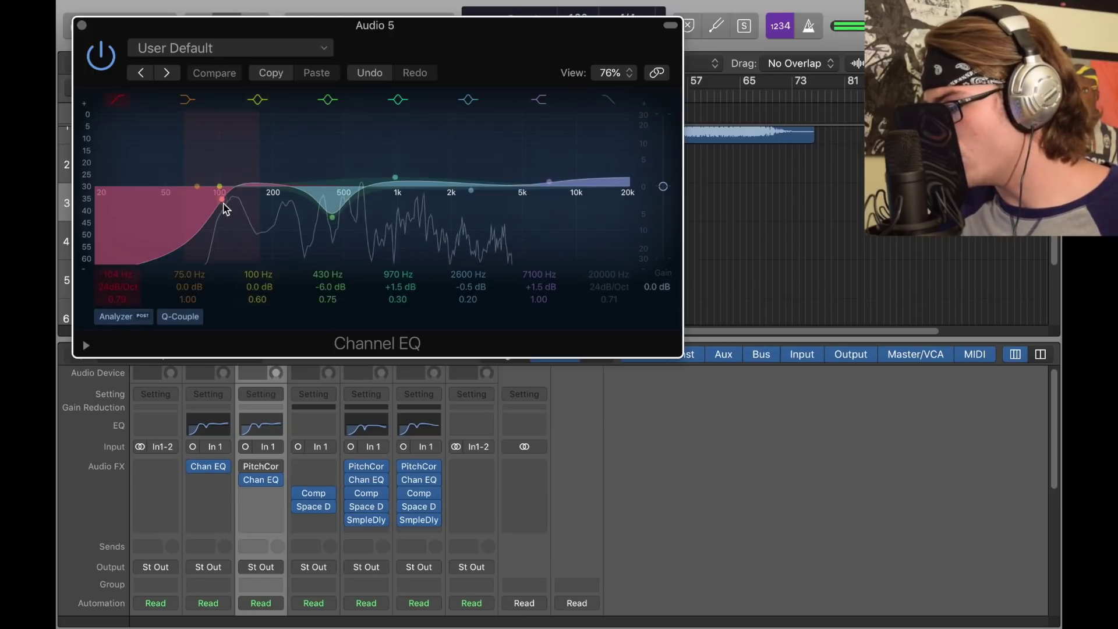
{"action": "left_click_drag", "start_coordinate": [130, 187], "coordinate": [117, 204]}
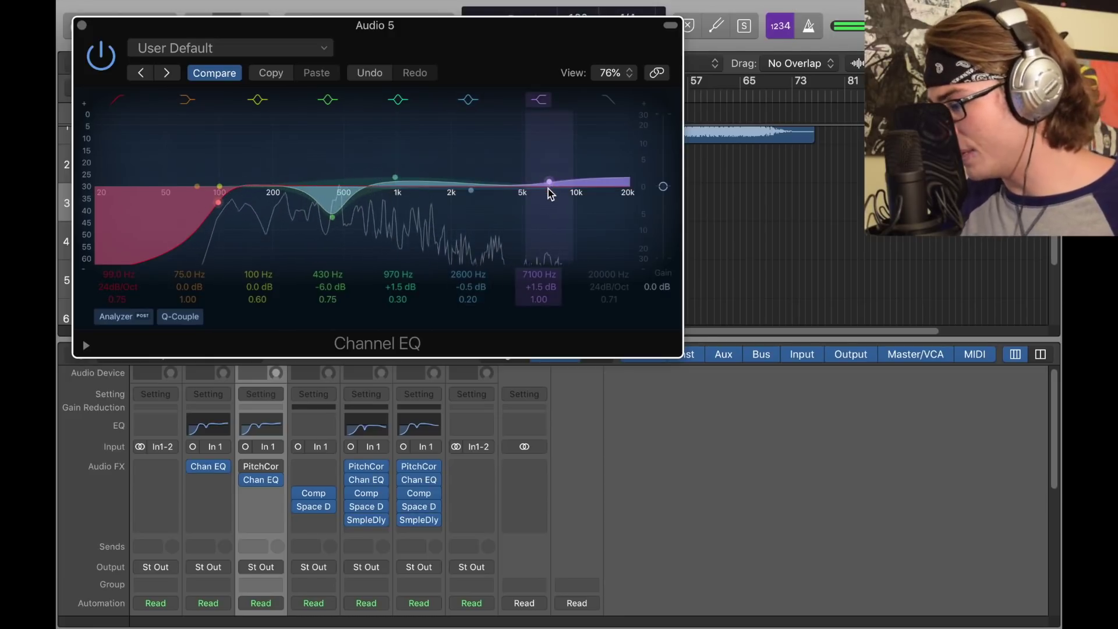
Step: Insert a mono Compressor on Audio 5, keeping the Classic Rock preset after browsing Voice presets
{"action": "left_click", "coordinate": [83, 27]}
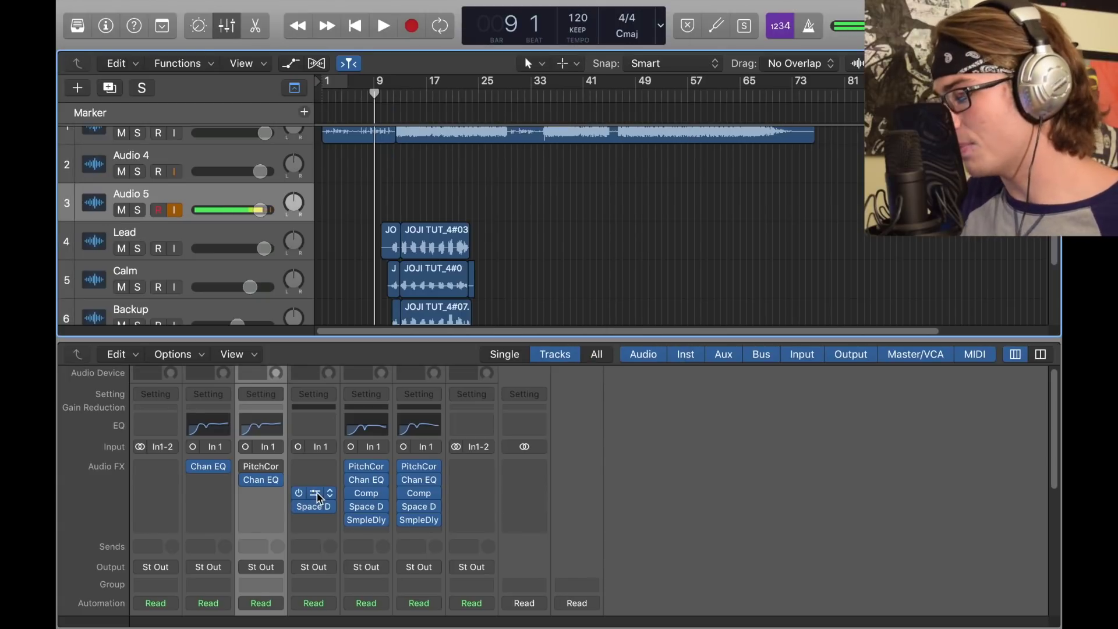
{"action": "left_click", "coordinate": [259, 493]}
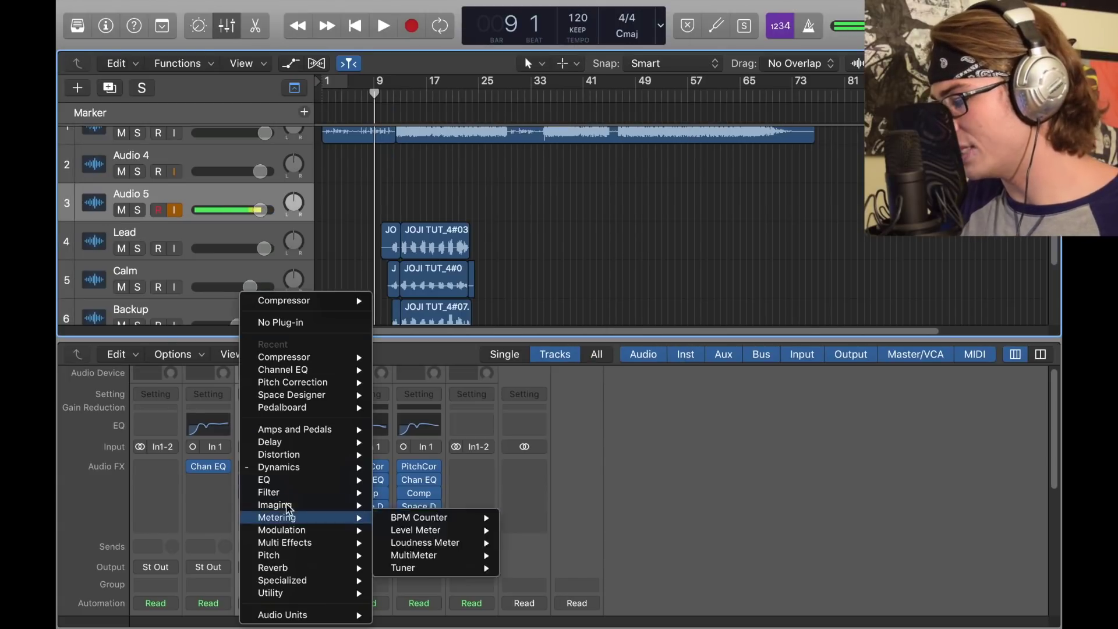
{"action": "mouse_move", "coordinate": [294, 468]}
{"action": "mouse_move", "coordinate": [417, 480]}
{"action": "left_click", "coordinate": [532, 480]}
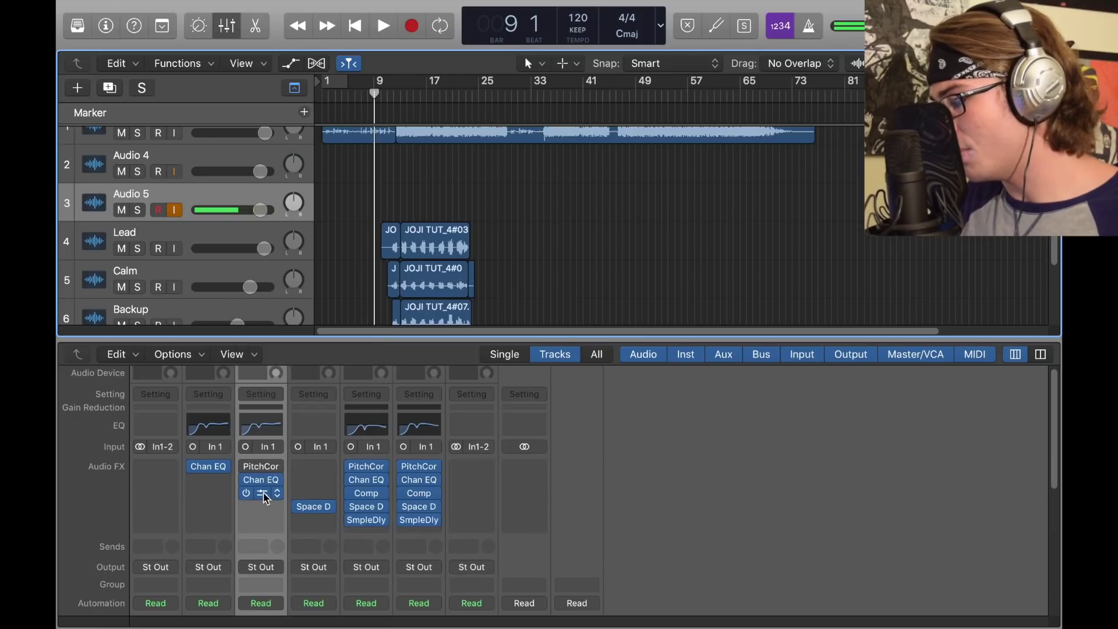
{"action": "left_click", "coordinate": [305, 49]}
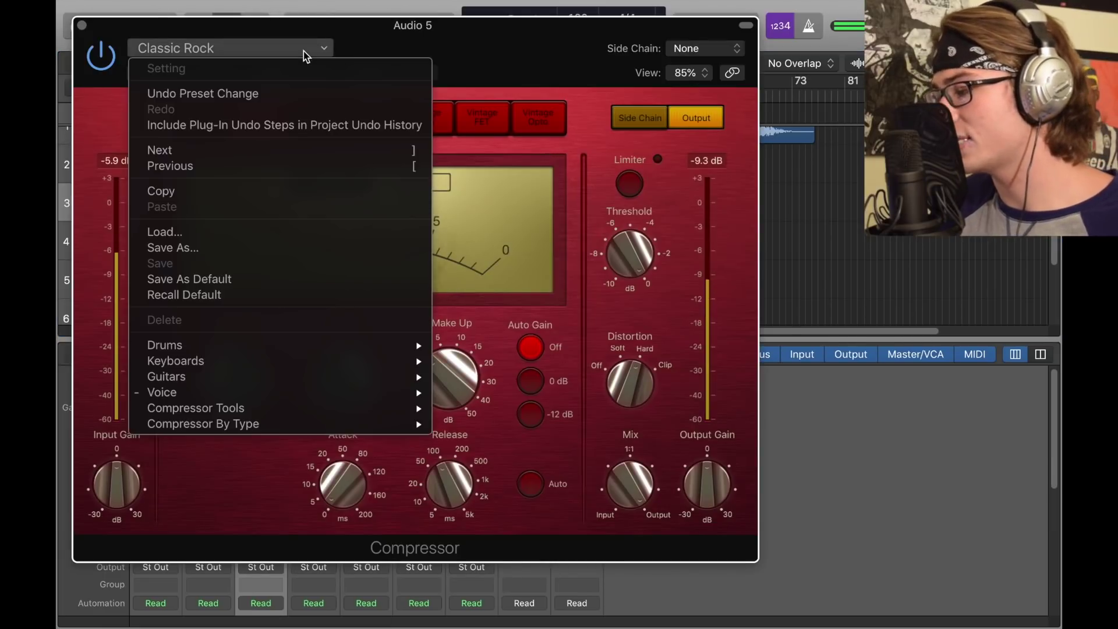
{"action": "mouse_move", "coordinate": [195, 392]}
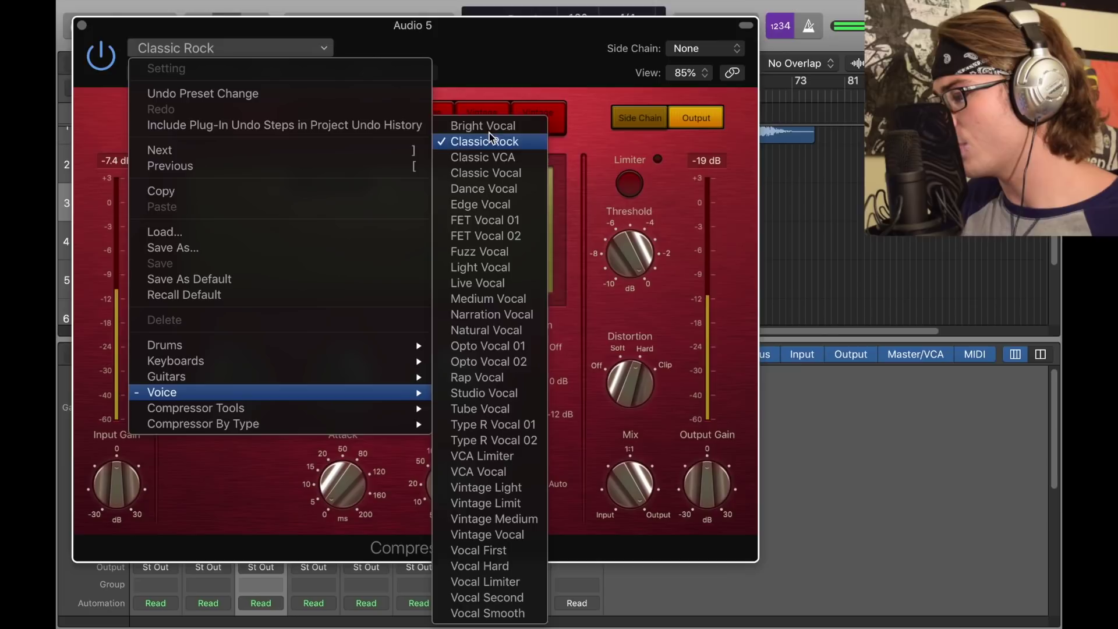
{"action": "left_click", "coordinate": [489, 76]}
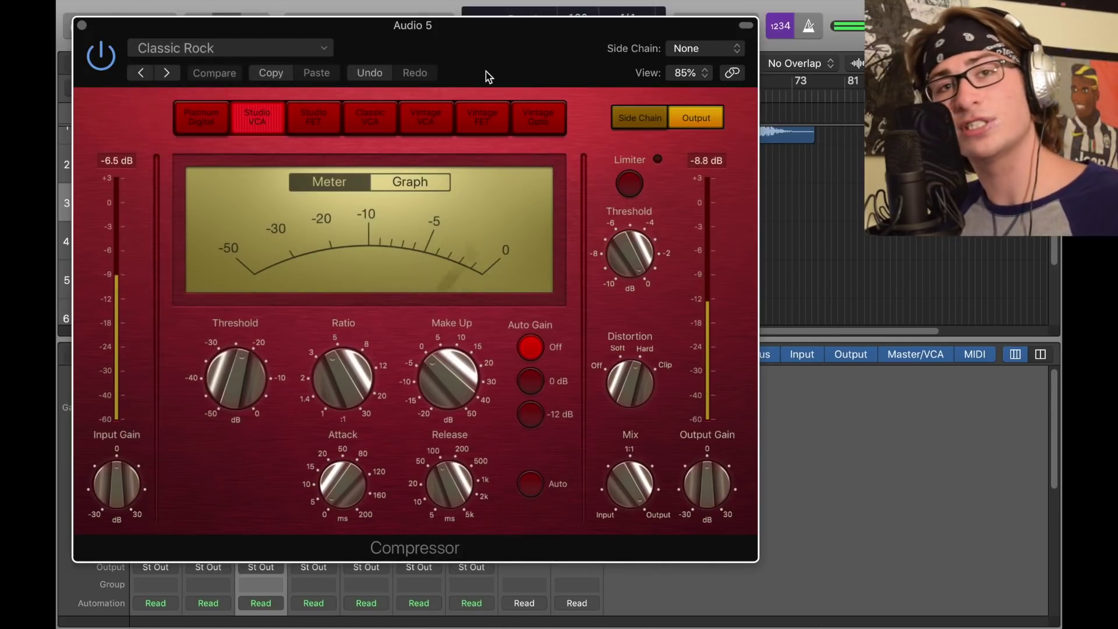
{"action": "left_click", "coordinate": [82, 26]}
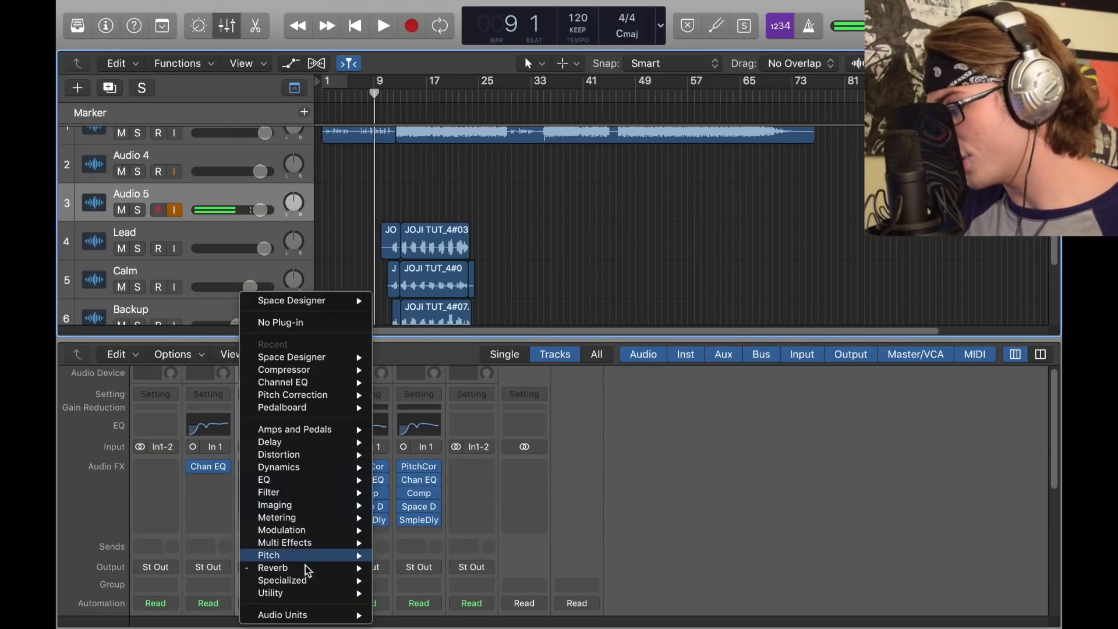
Step: Insert Space Designer on Audio 5, keeping the 1.4s Ice Plate preset at -13.0 dB wet
{"action": "left_click", "coordinate": [277, 506]}
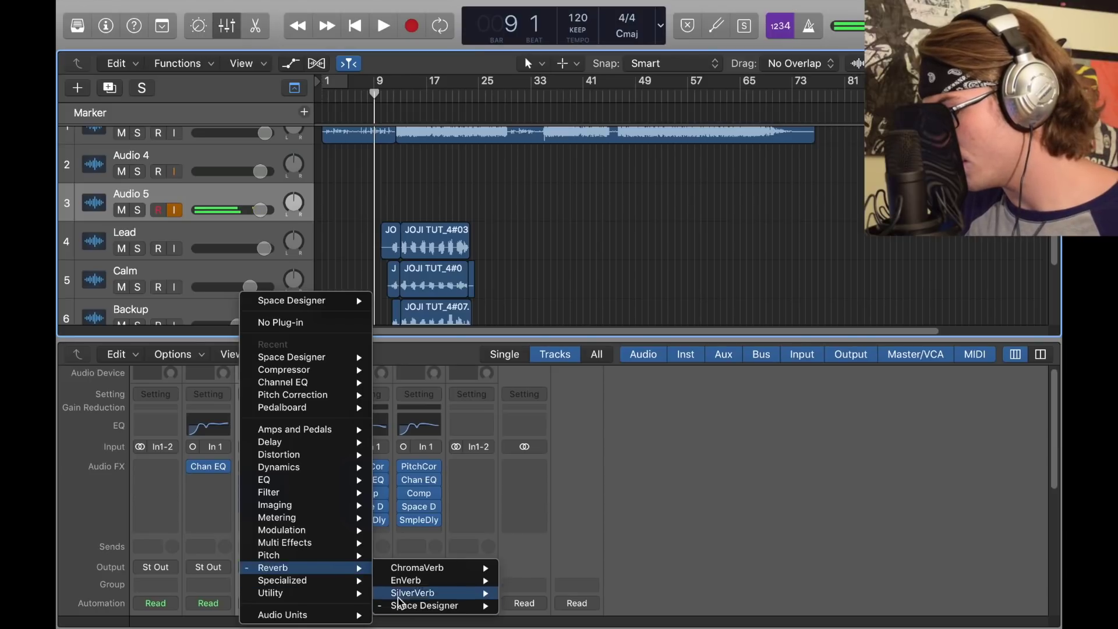
{"action": "mouse_move", "coordinate": [425, 606]}
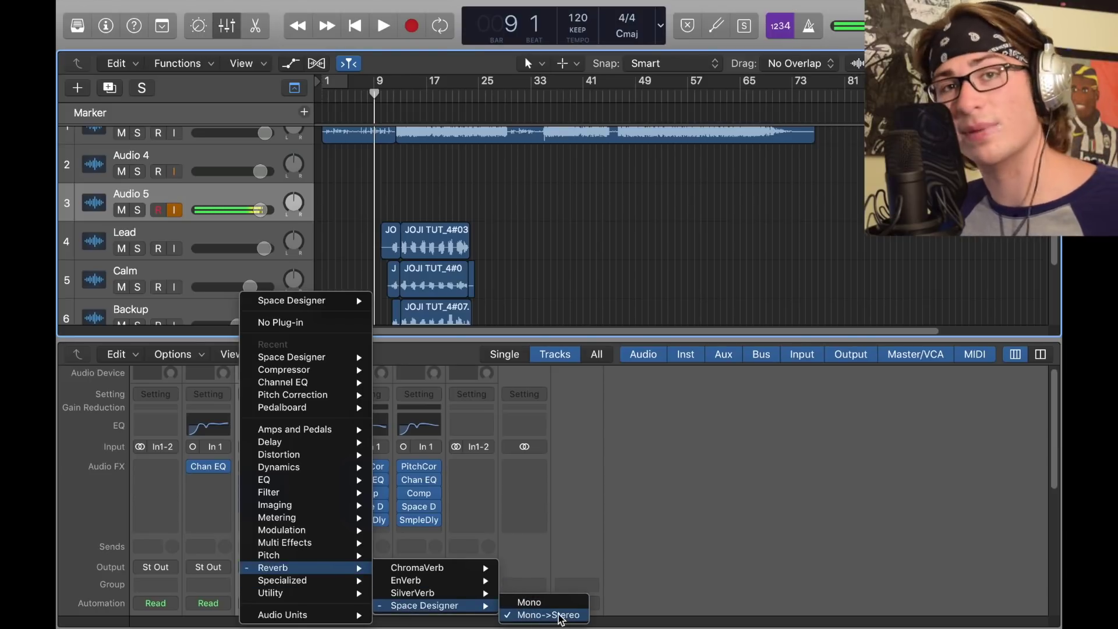
{"action": "left_click", "coordinate": [587, 616]}
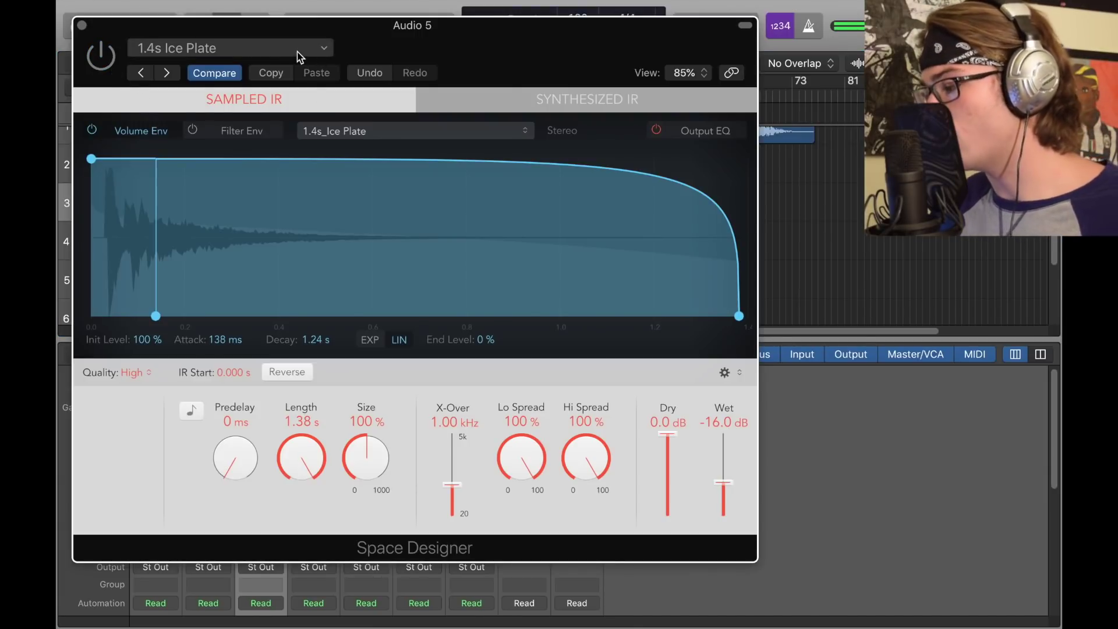
{"action": "left_click", "coordinate": [308, 51]}
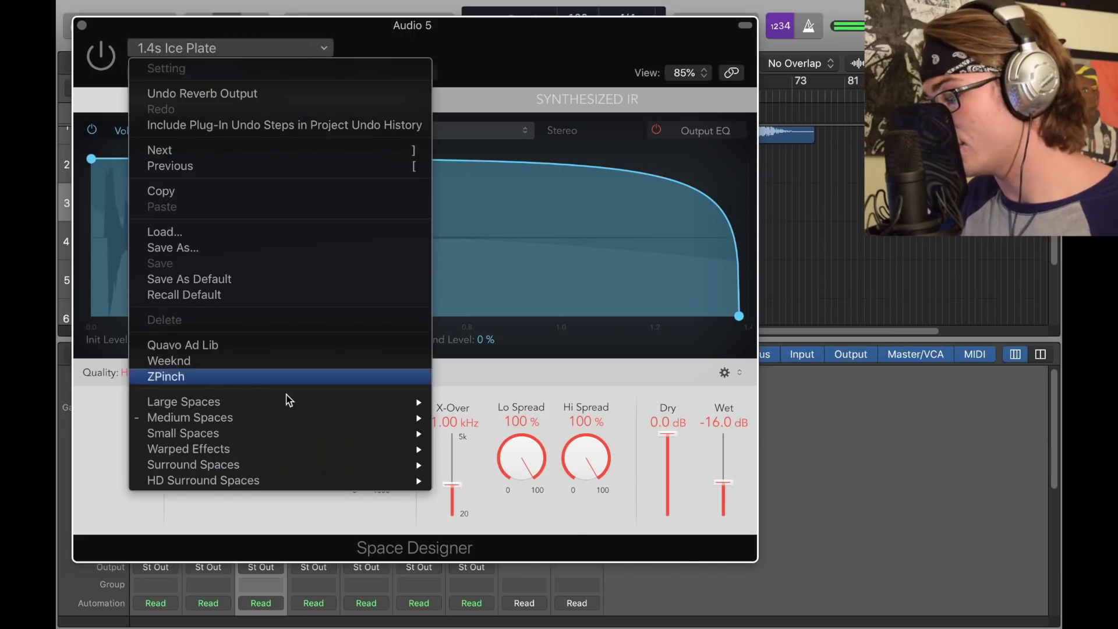
{"action": "mouse_move", "coordinate": [274, 427]}
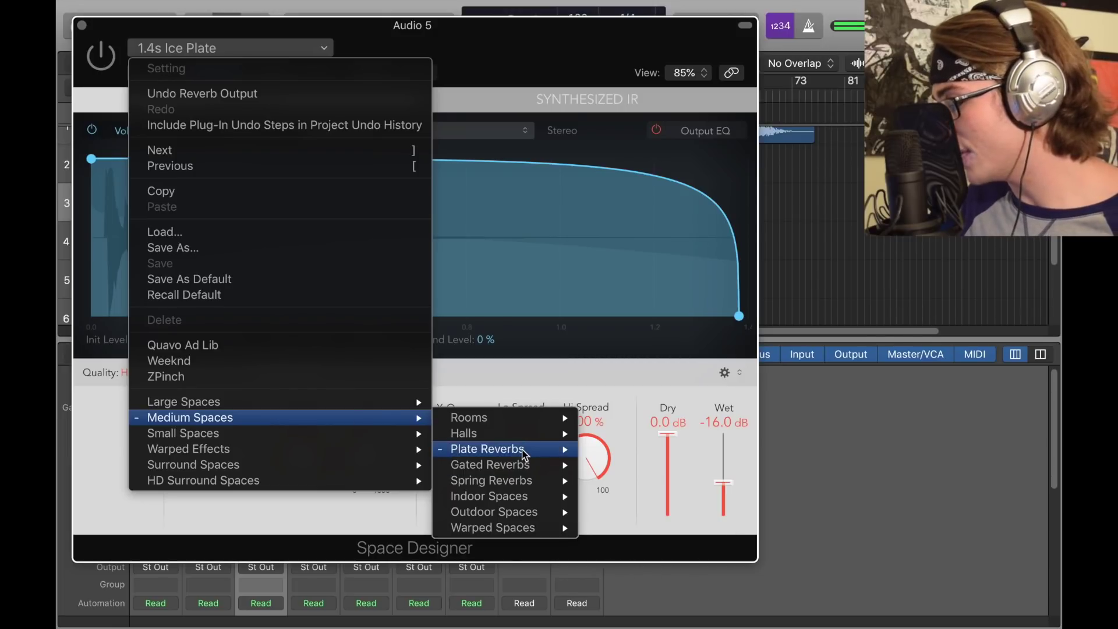
{"action": "left_click", "coordinate": [629, 381]}
{"action": "left_click_drag", "start_coordinate": [423, 29], "coordinate": [564, 29]}
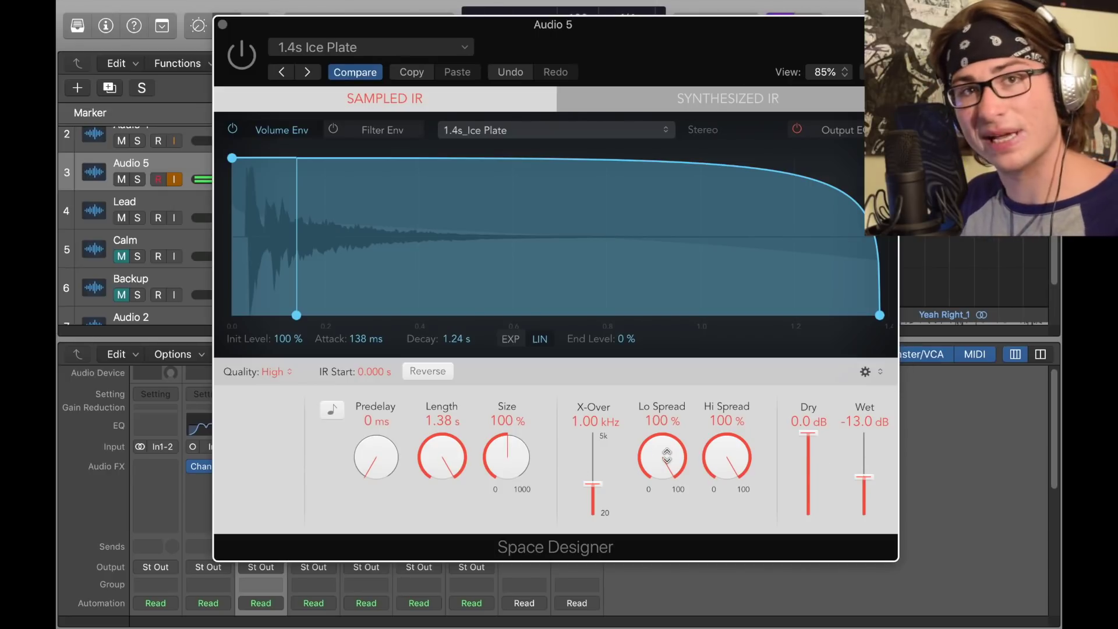
{"action": "key", "text": "super+w"}
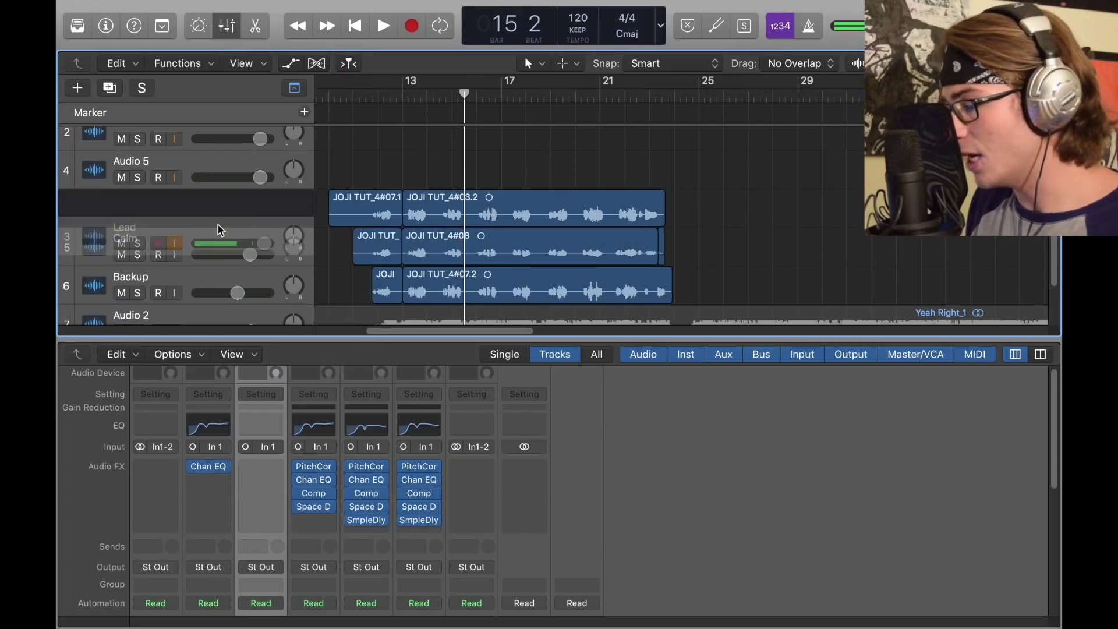
Step: Check the Calm track's reverb, then move the Calm track above Lead
{"action": "left_click", "coordinate": [219, 227]}
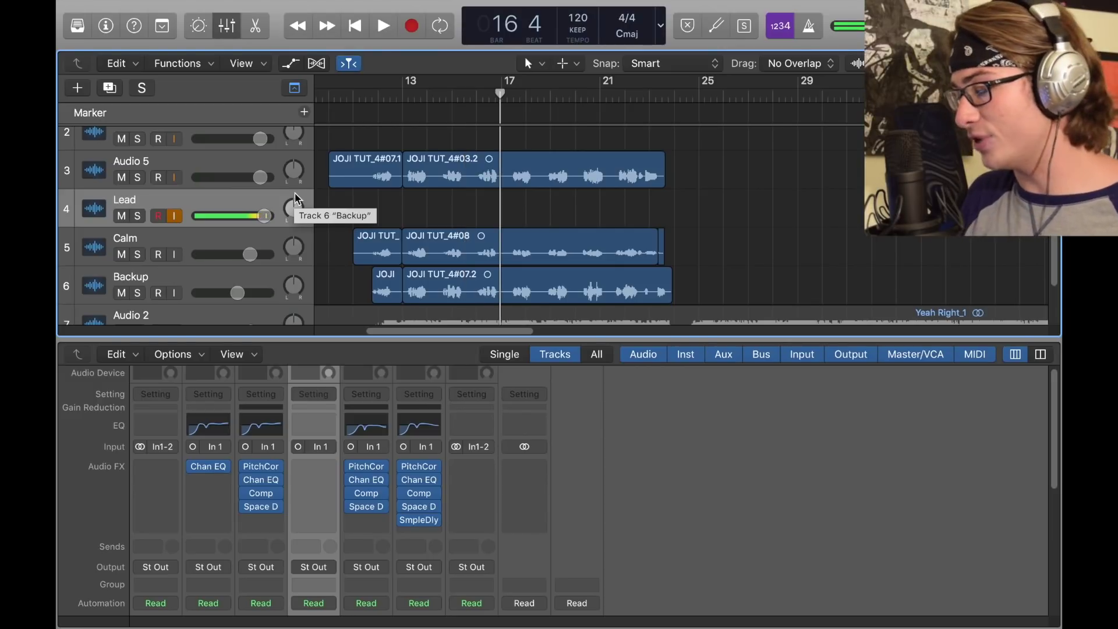
{"action": "left_click", "coordinate": [367, 509]}
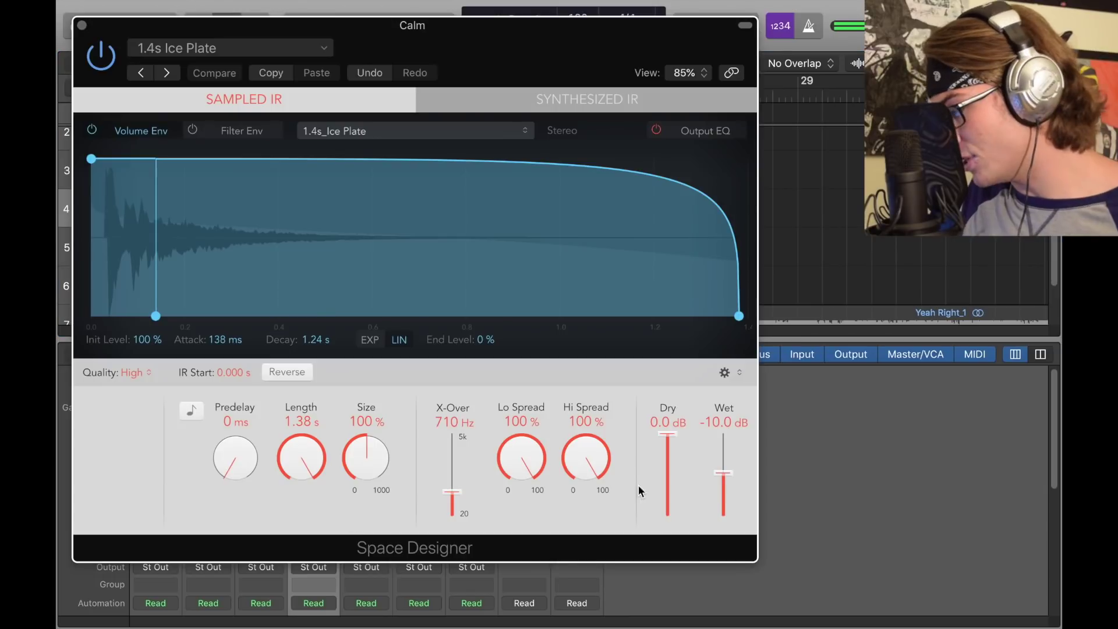
{"action": "left_click", "coordinate": [82, 26]}
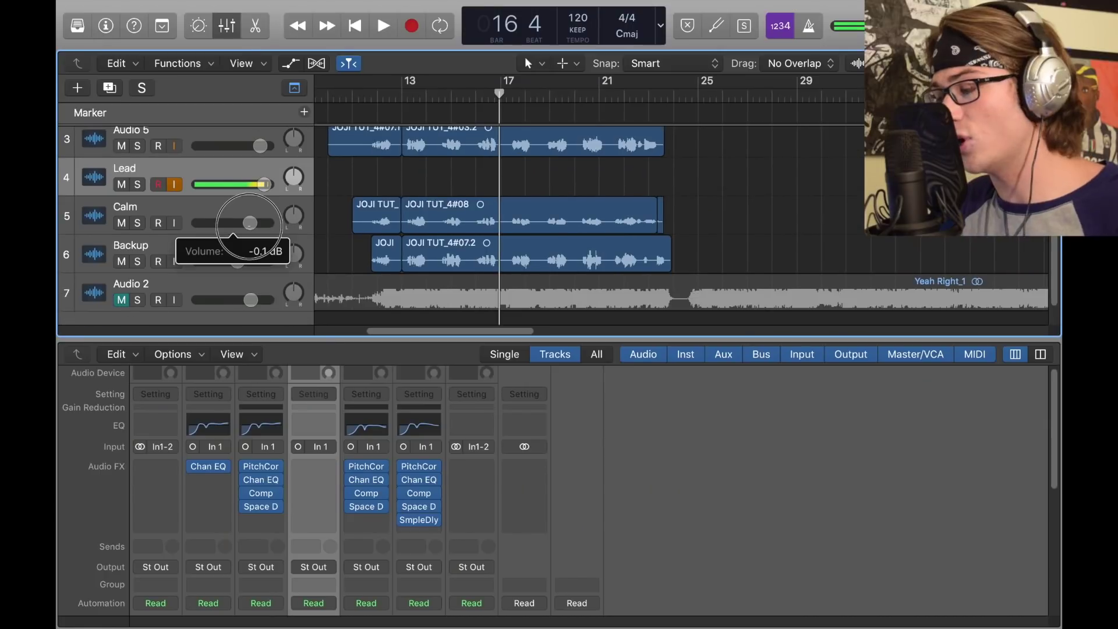
{"action": "left_click_drag", "start_coordinate": [242, 221], "coordinate": [251, 178]}
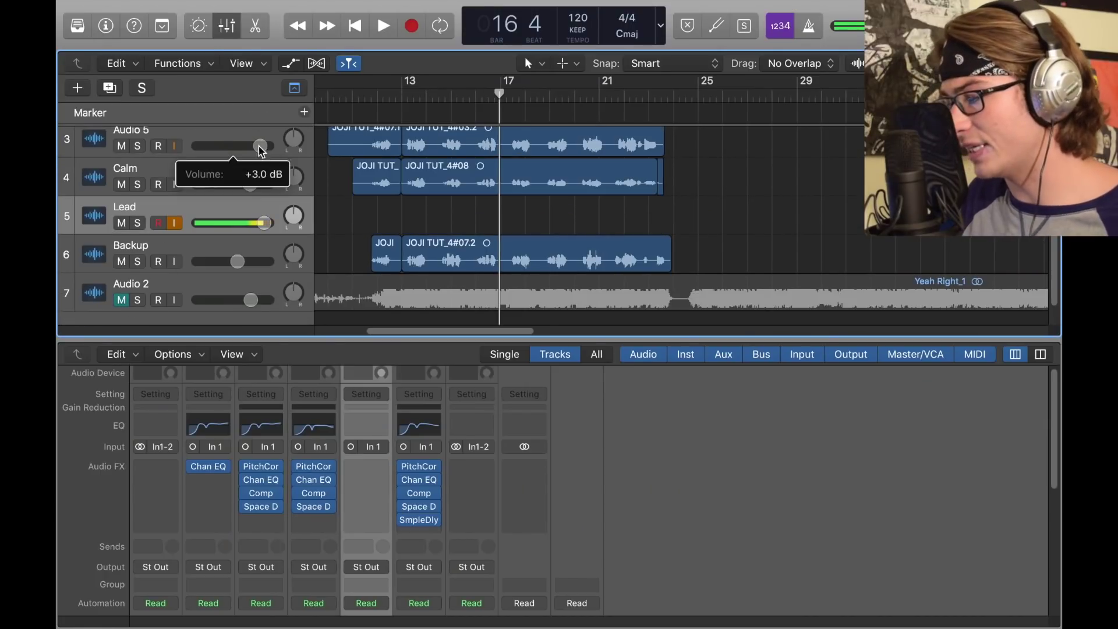
{"action": "mouse_move", "coordinate": [250, 184]}
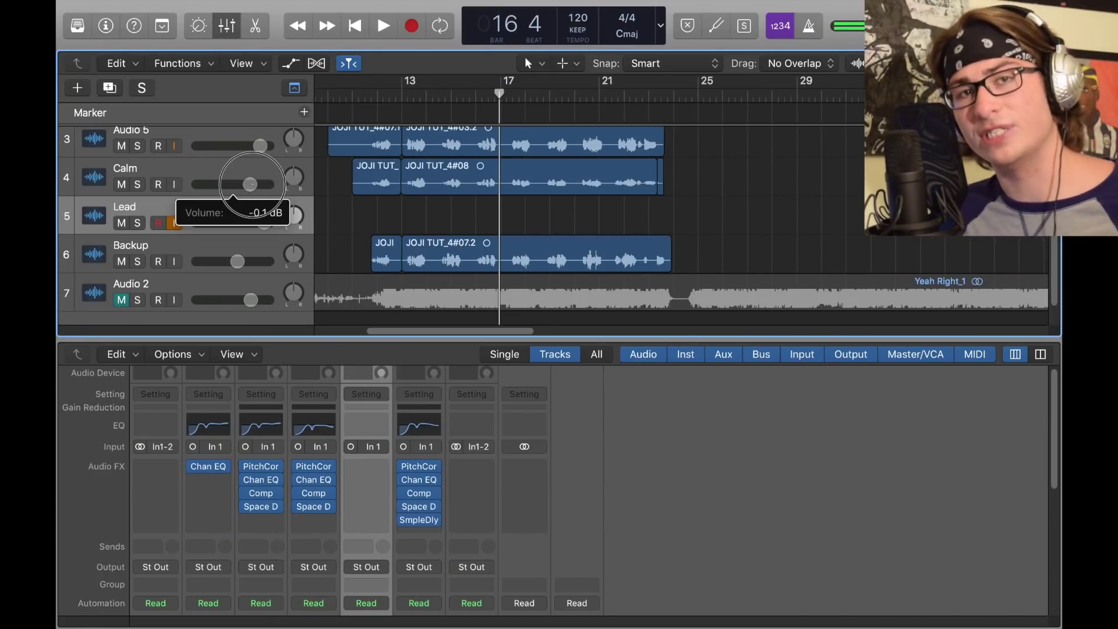
Step: Raise the 8800 Hz band in Calm's Channel EQ from -4.0 to -2.5 dB
{"action": "left_click", "coordinate": [313, 479]}
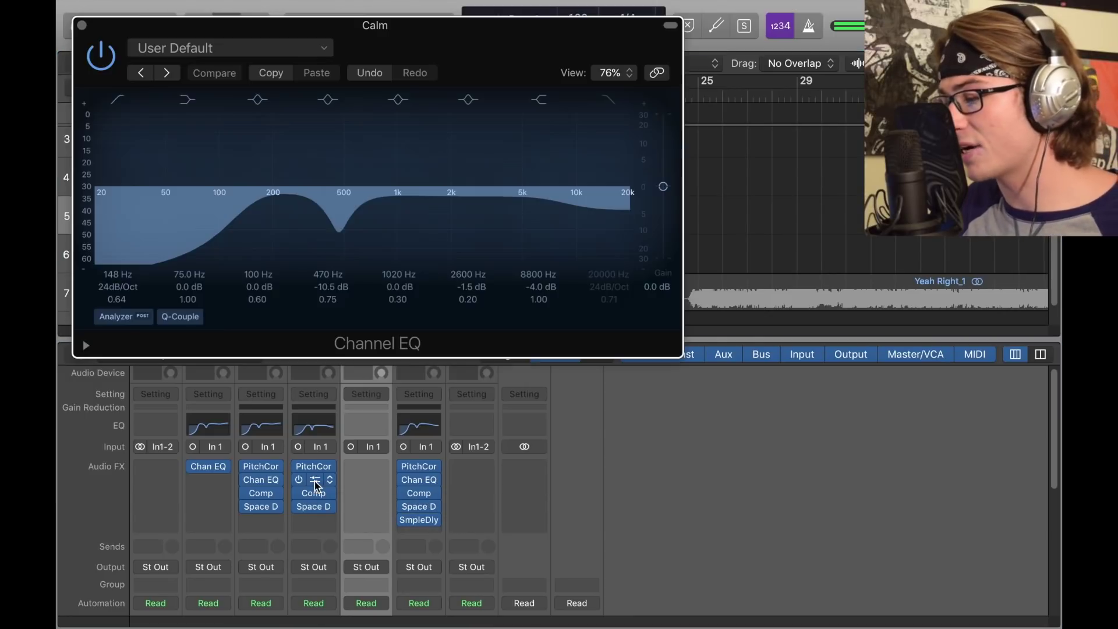
{"action": "left_click_drag", "start_coordinate": [563, 233], "coordinate": [564, 224]}
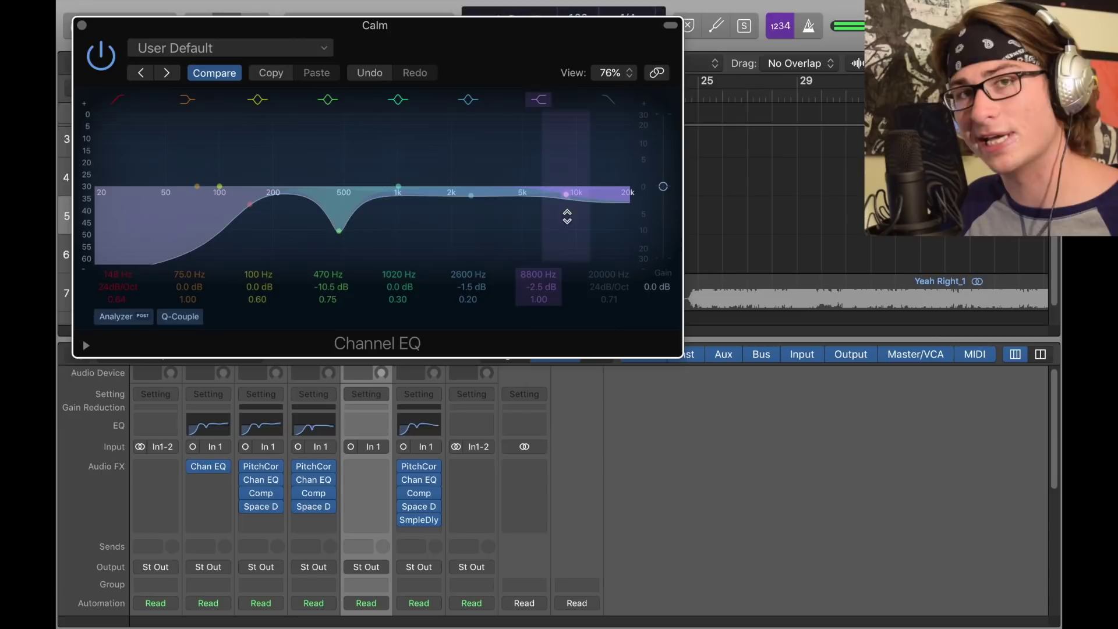
{"action": "left_click", "coordinate": [82, 25]}
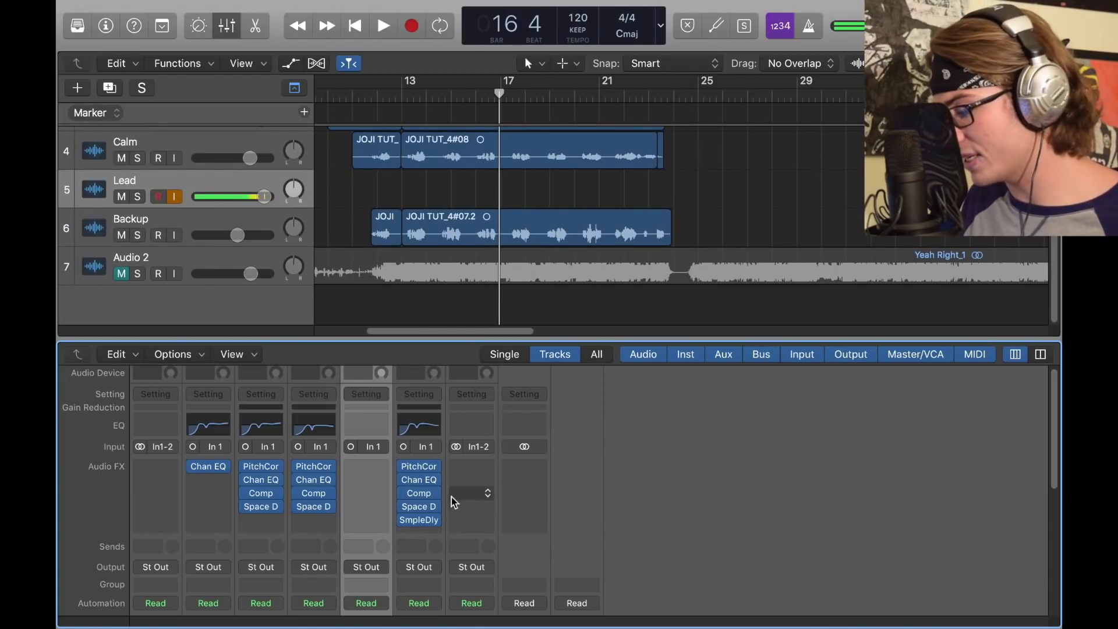
Step: Review Backup's reverb presets, keep 02.6s Vocal Plate, and close the reverb window
{"action": "left_click", "coordinate": [418, 506]}
{"action": "left_click", "coordinate": [171, 50]}
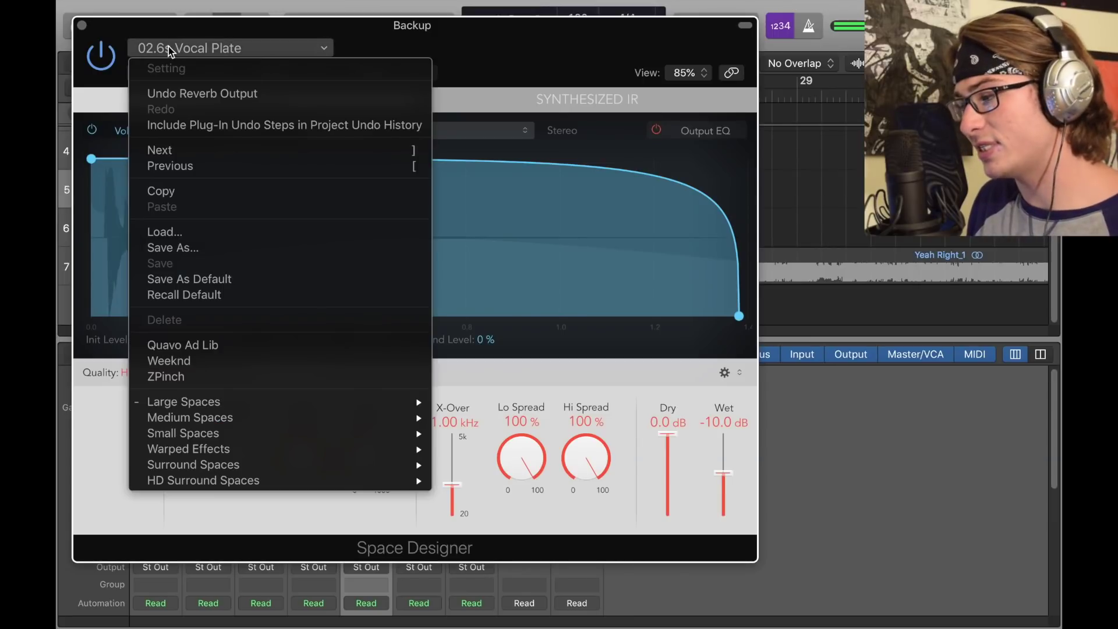
{"action": "mouse_move", "coordinate": [299, 404]}
{"action": "mouse_move", "coordinate": [543, 435]}
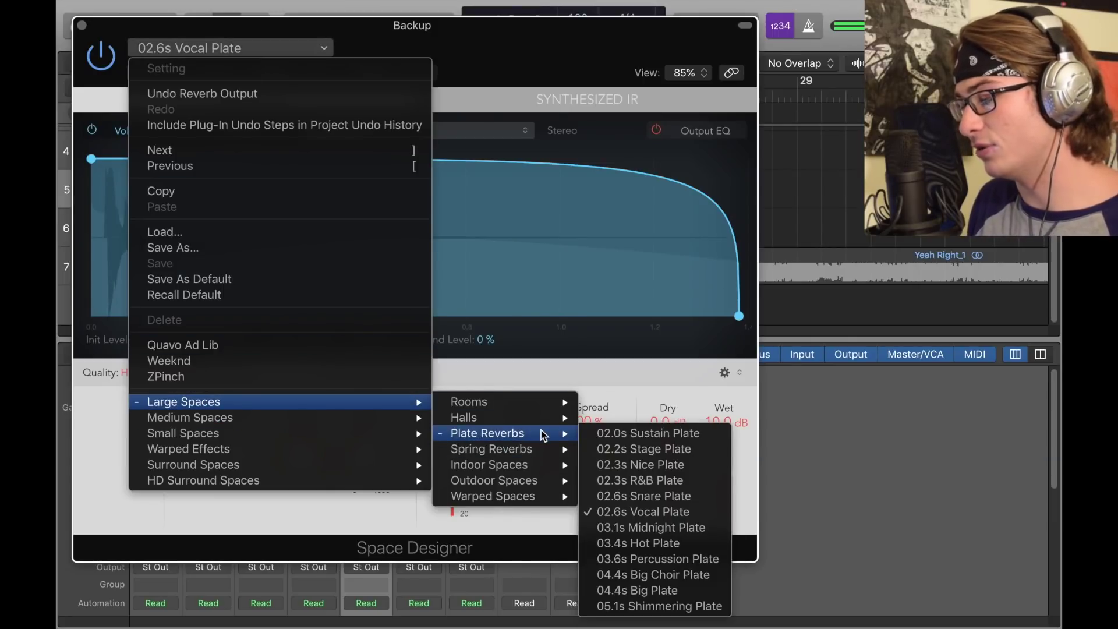
{"action": "left_click", "coordinate": [798, 474]}
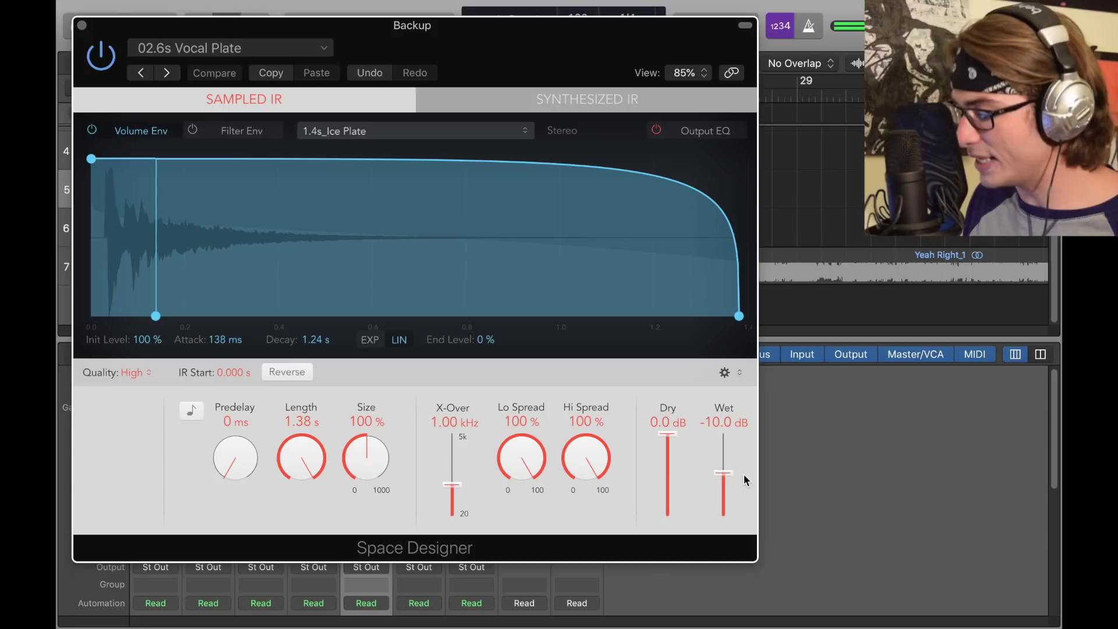
{"action": "left_click", "coordinate": [82, 25]}
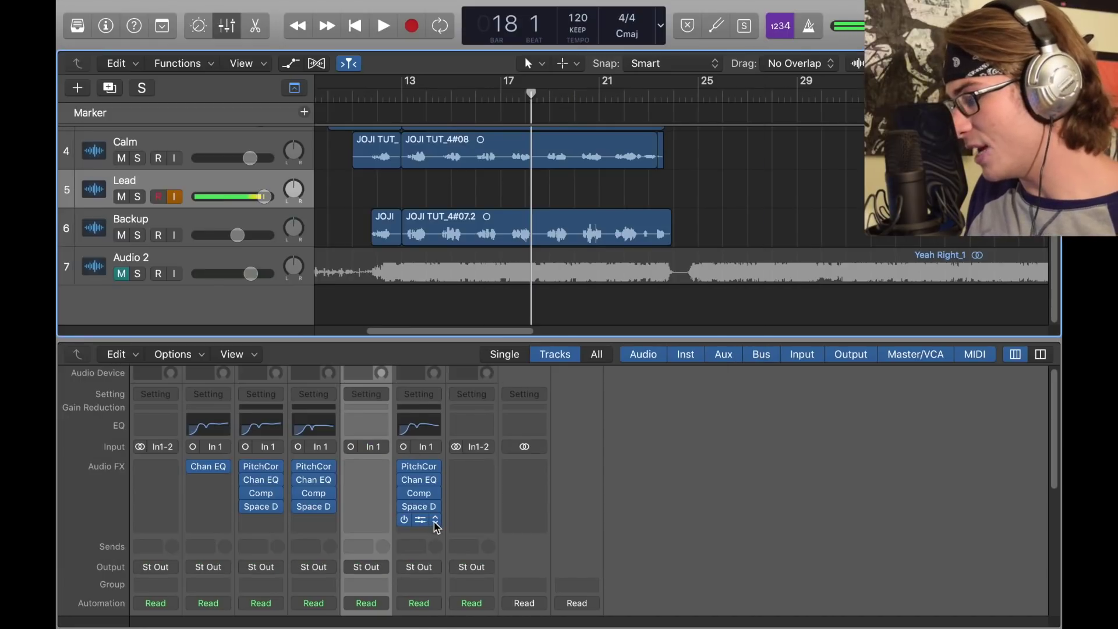
Step: Add a dual-mono Sample Delay to Backup with 700 samples on the left side
{"action": "left_click", "coordinate": [436, 527]}
{"action": "mouse_move", "coordinate": [452, 442]}
{"action": "mouse_move", "coordinate": [582, 467]}
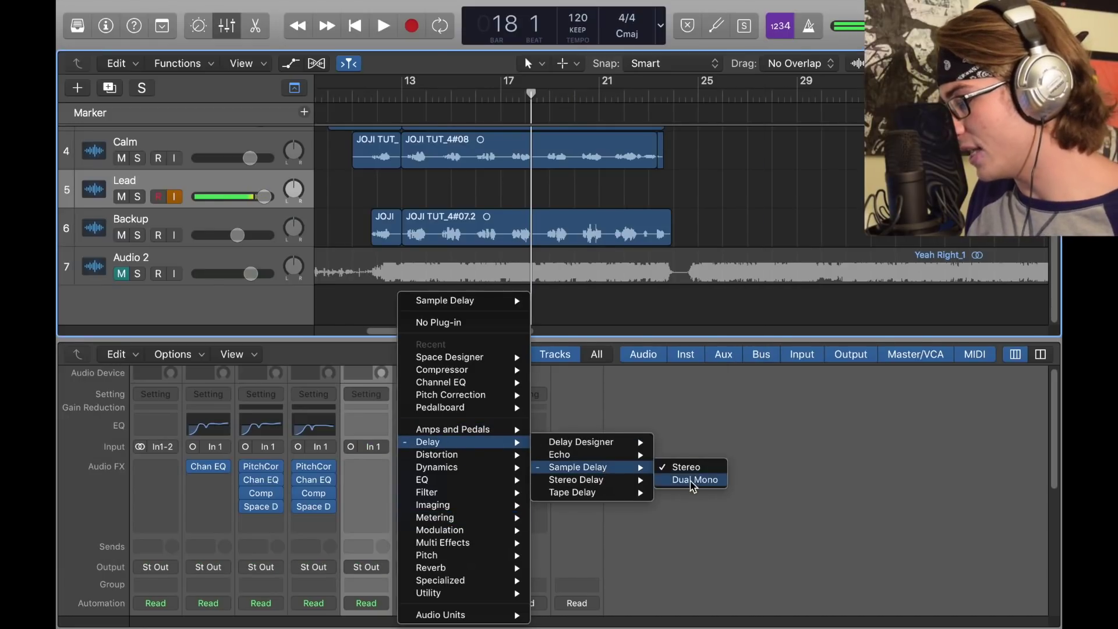
{"action": "left_click", "coordinate": [693, 480]}
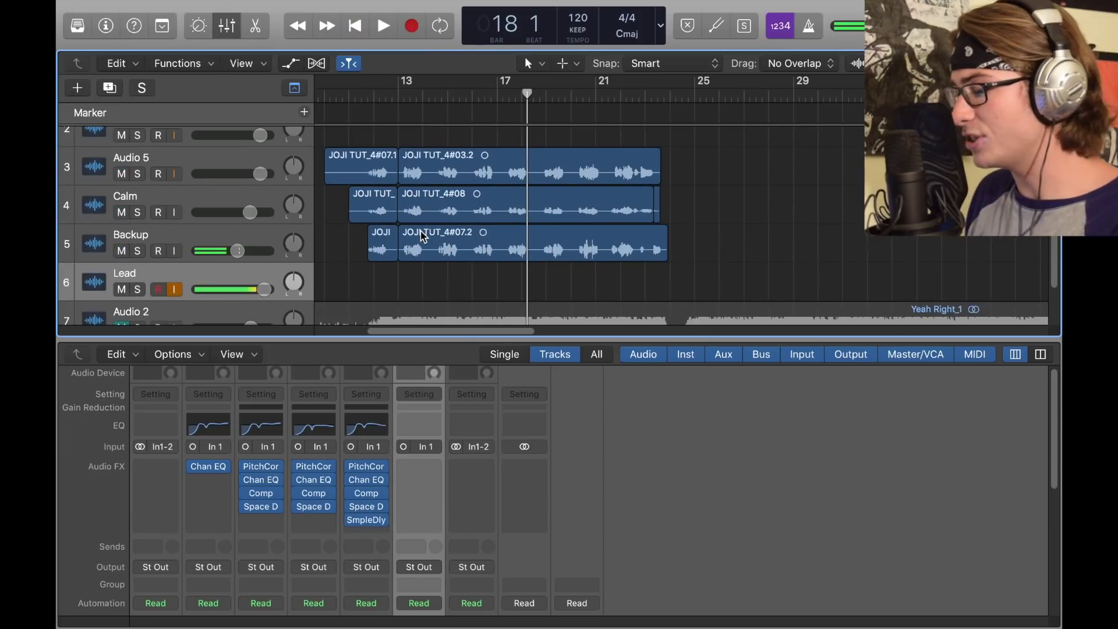
{"action": "scroll", "coordinate": [425, 237], "scroll_direction": "down", "scroll_amount": 3}
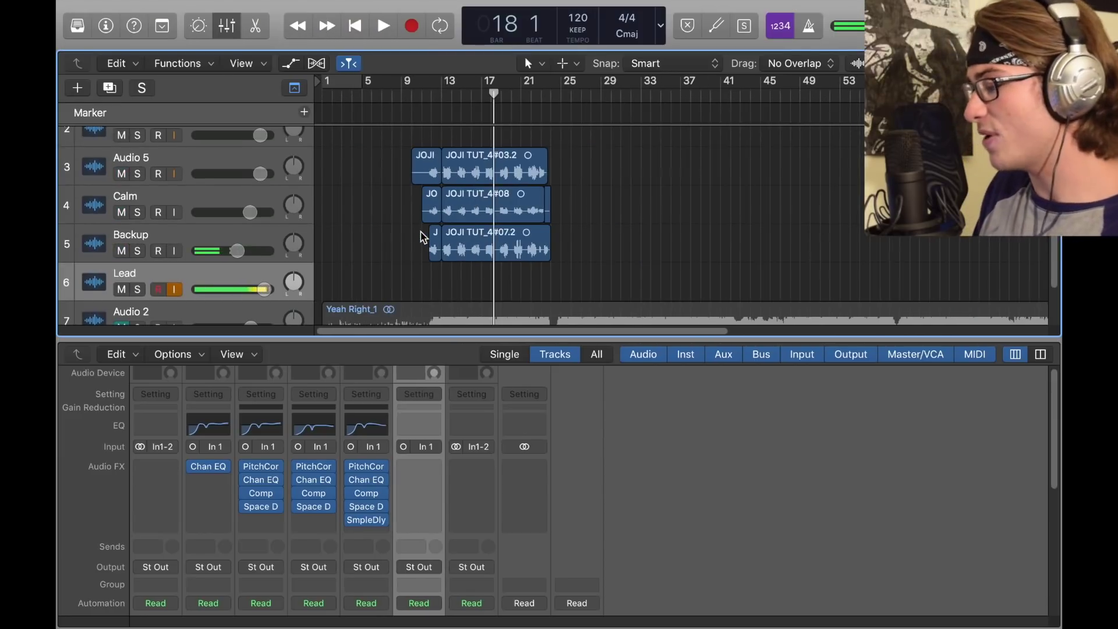